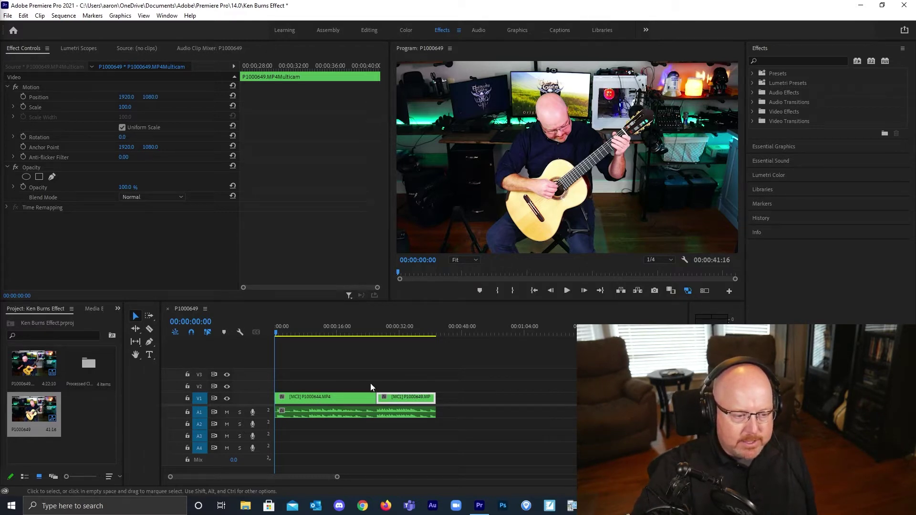
Select the first clip on V1 with the playhead at the sequence start and show its Motion properties.
left_click_drag(276, 333, 278, 366)
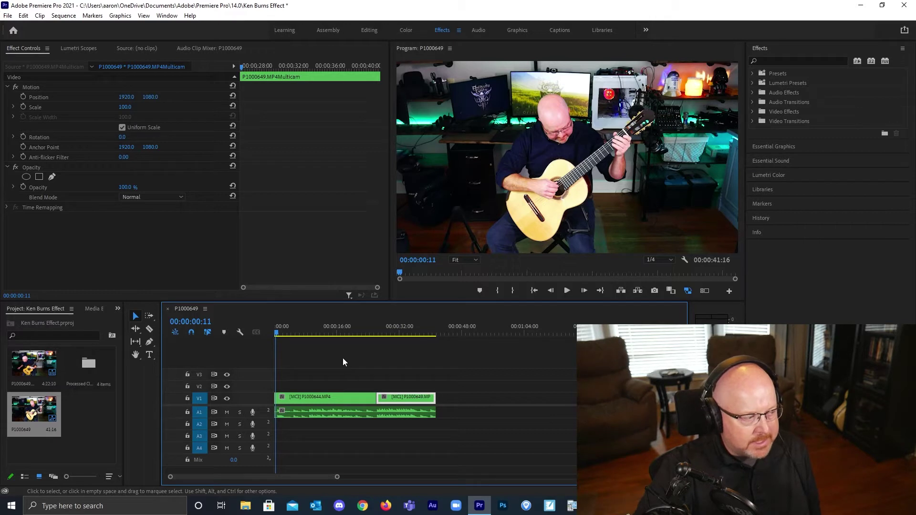
left_click_drag(277, 336, 274, 334)
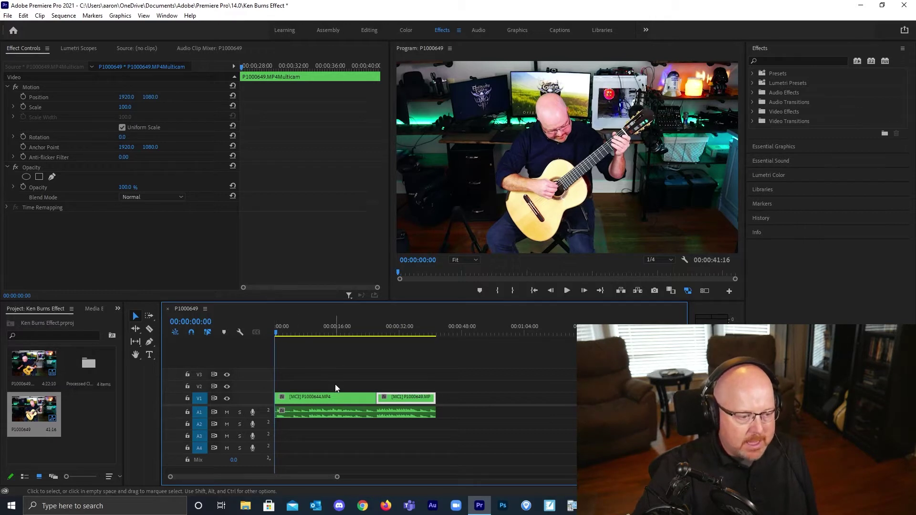
left_click(336, 397)
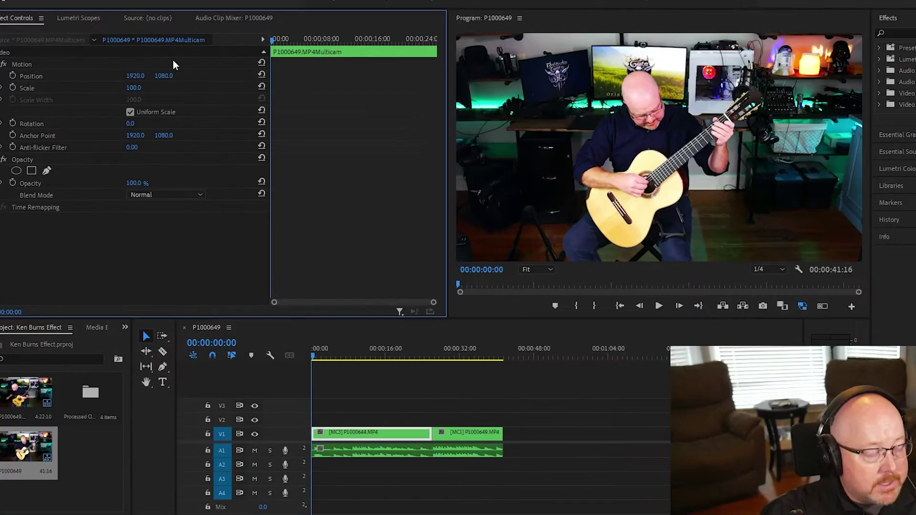
left_click(0, 65)
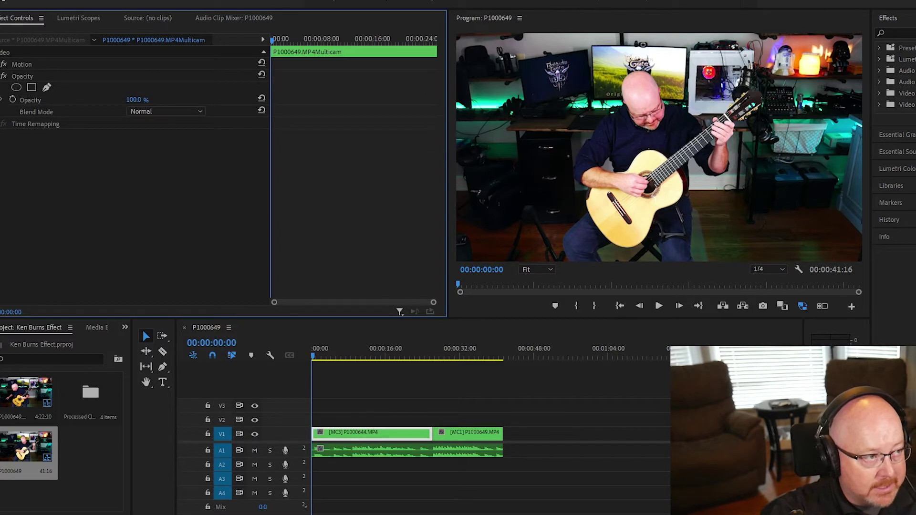
left_click(1, 64)
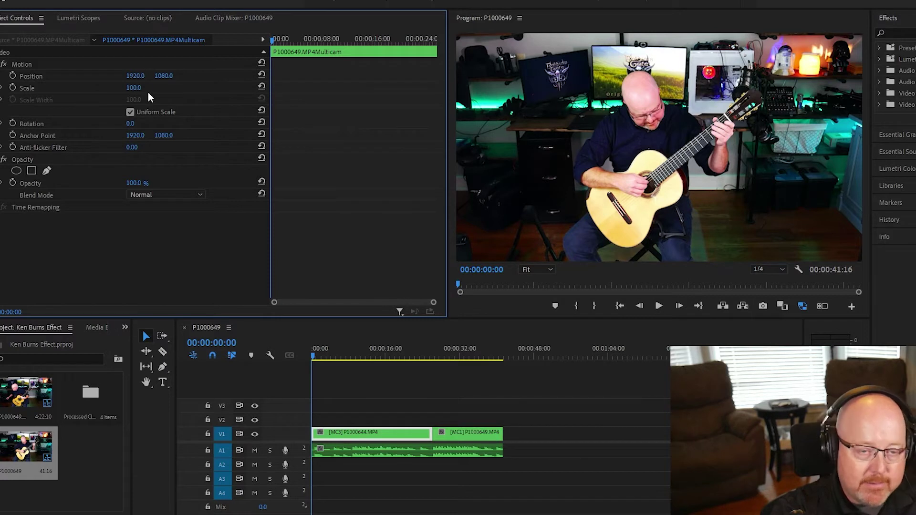
Scale the first clip to 147 and set its horizontal position to 2326.
left_click_drag(135, 77, 389, 78)
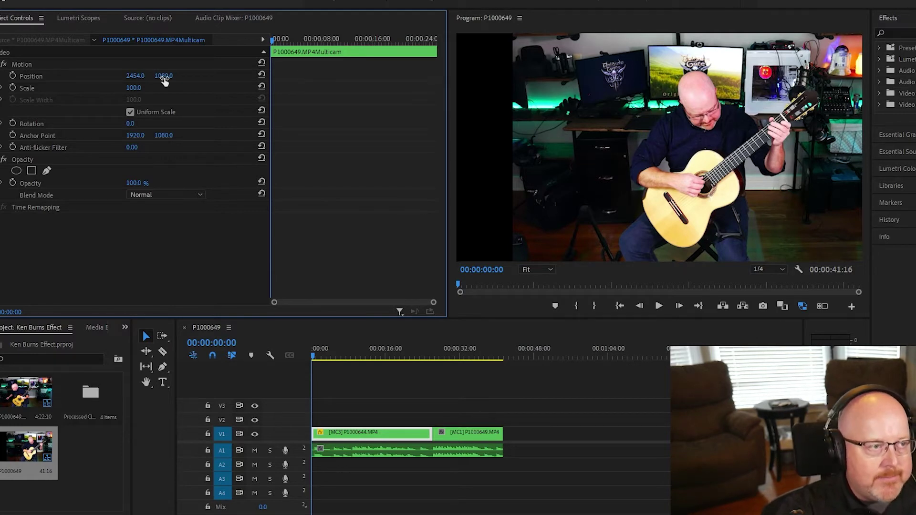
left_click_drag(135, 76, 63, 76)
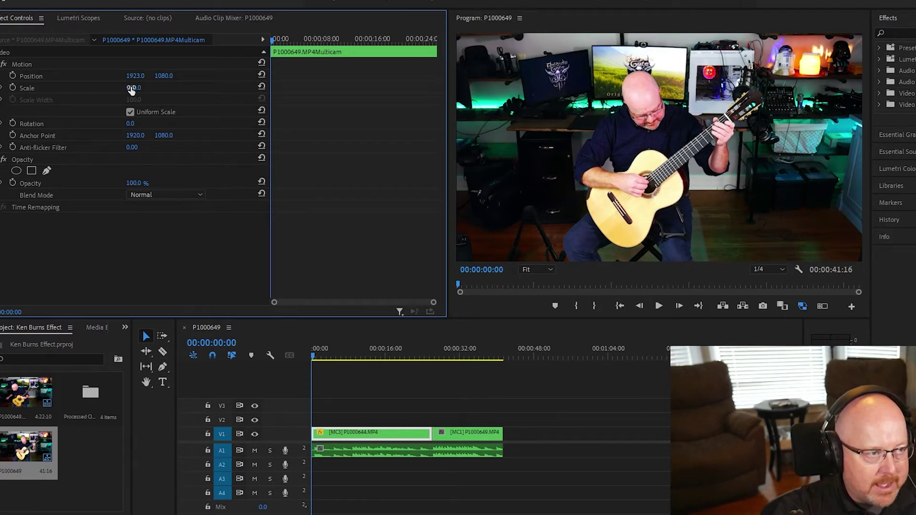
left_click_drag(132, 90, 153, 90)
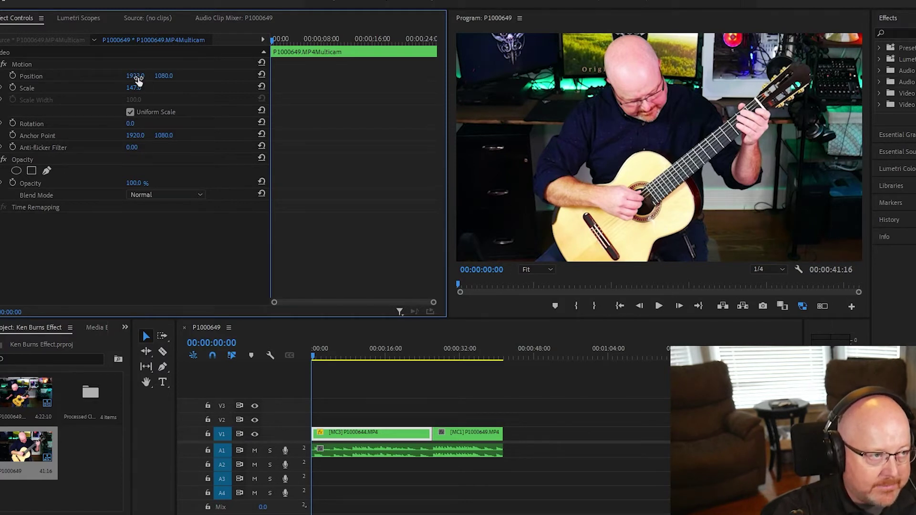
left_click_drag(136, 76, 326, 76)
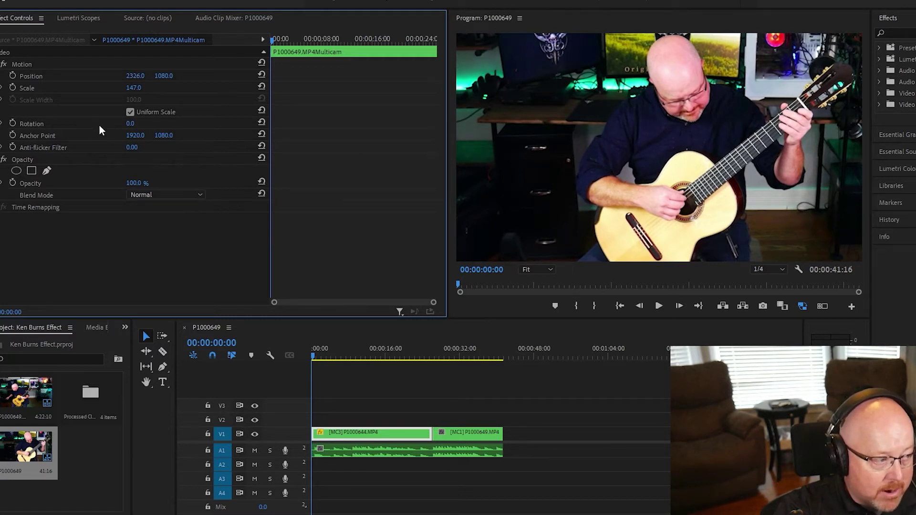
Keyframe the first clip's position at its start and at its end, with the ending horizontal position set to 1564.
left_click(13, 77)
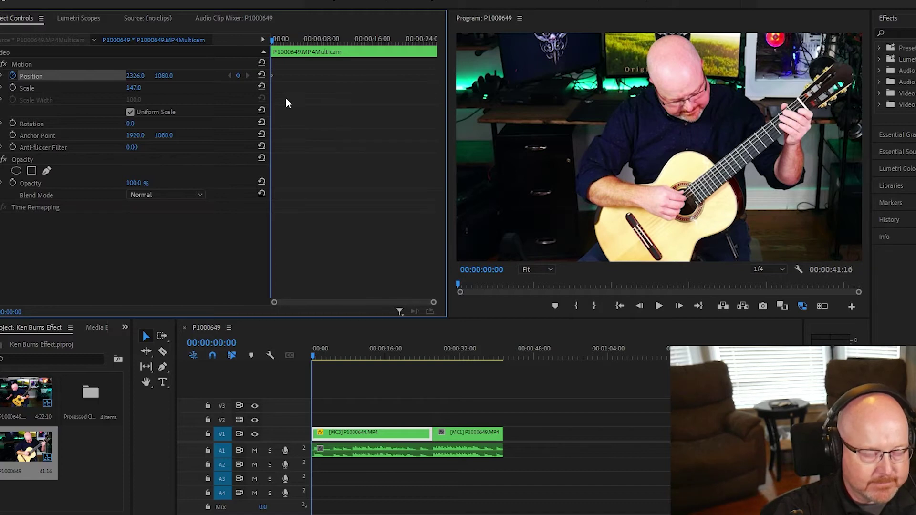
left_click_drag(272, 40, 434, 53)
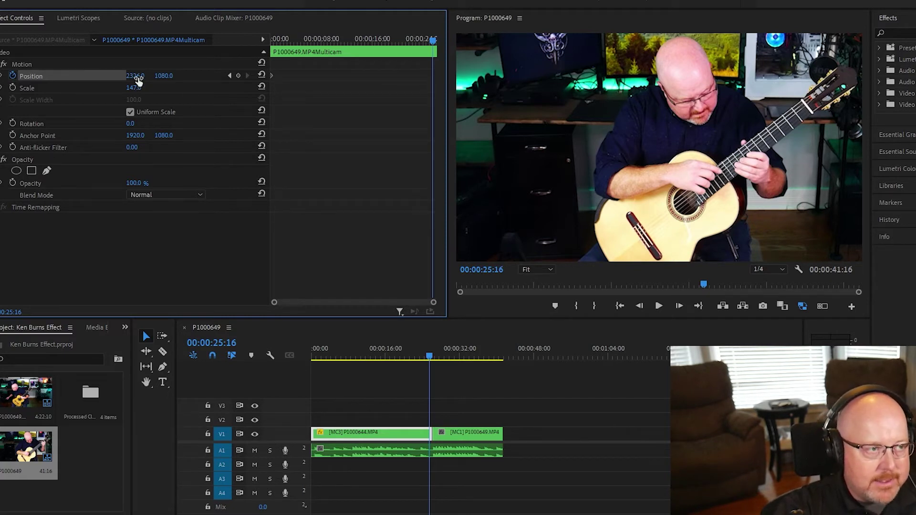
left_click_drag(135, 76, 0, 76)
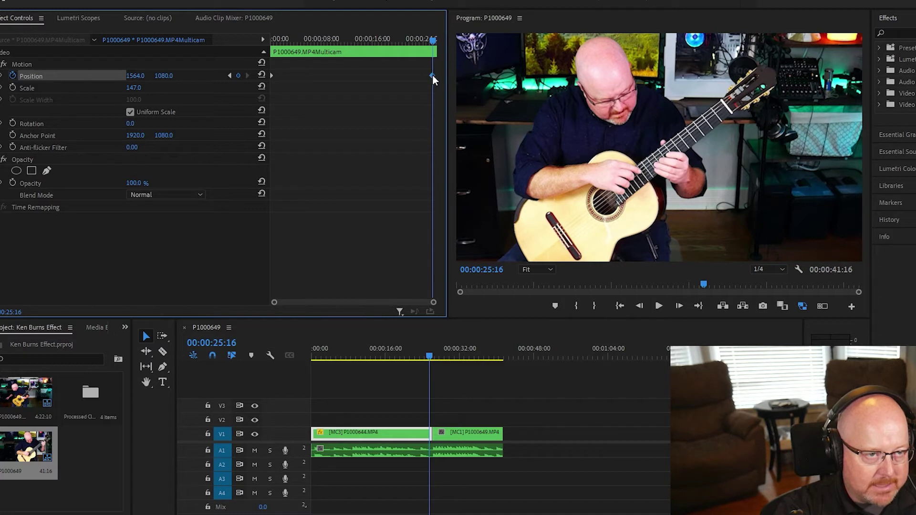
left_click_drag(434, 75, 435, 75)
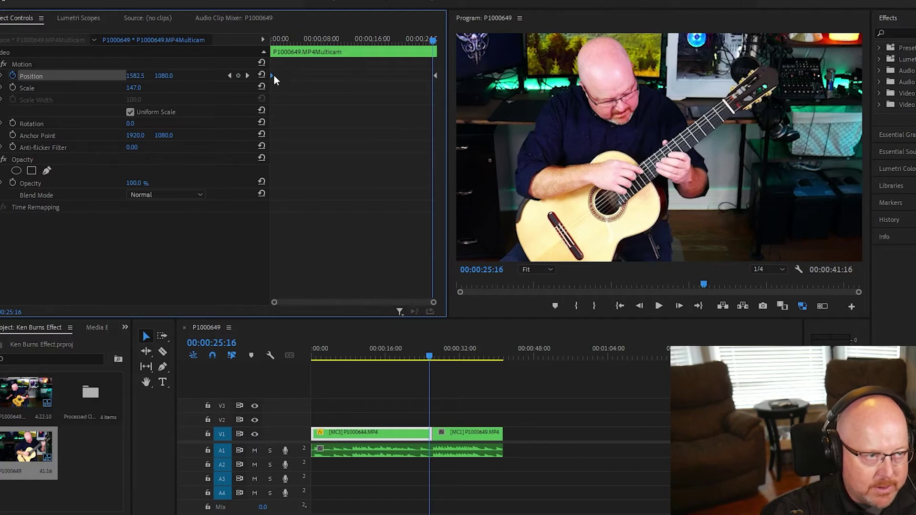
Play the sequence from the beginning through the first clip to review its horizontal pan.
left_click_drag(437, 41, 265, 53)
left_click(658, 305)
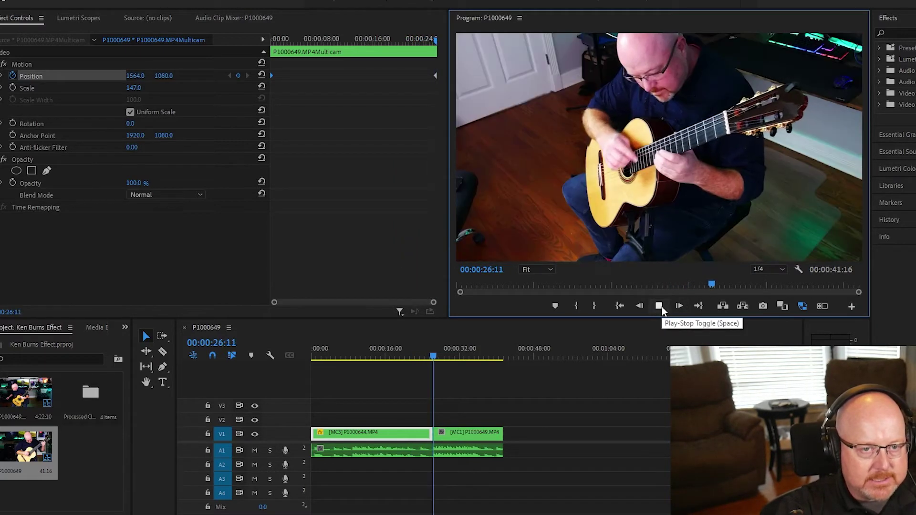
left_click(662, 306)
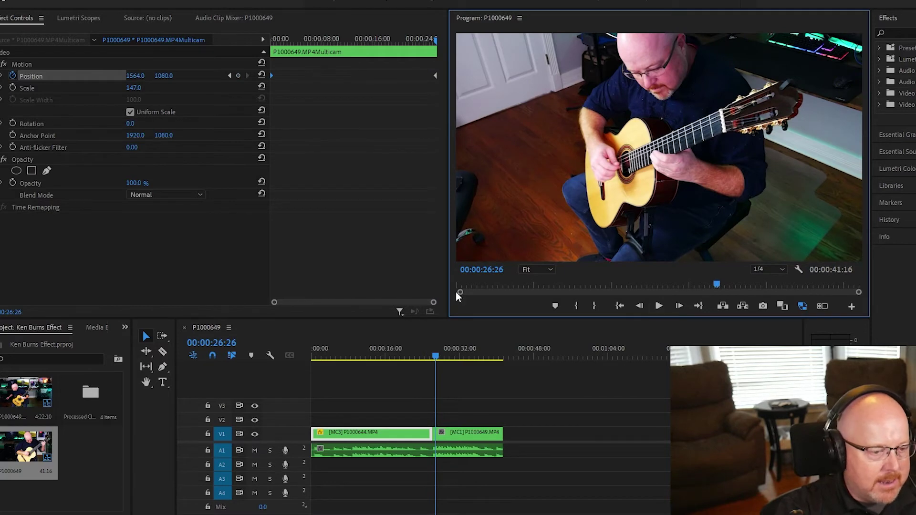
Try a faster pan by moving the first clip's ending position keyframe to about 6 seconds, and preview it.
left_click_drag(434, 360, 353, 362)
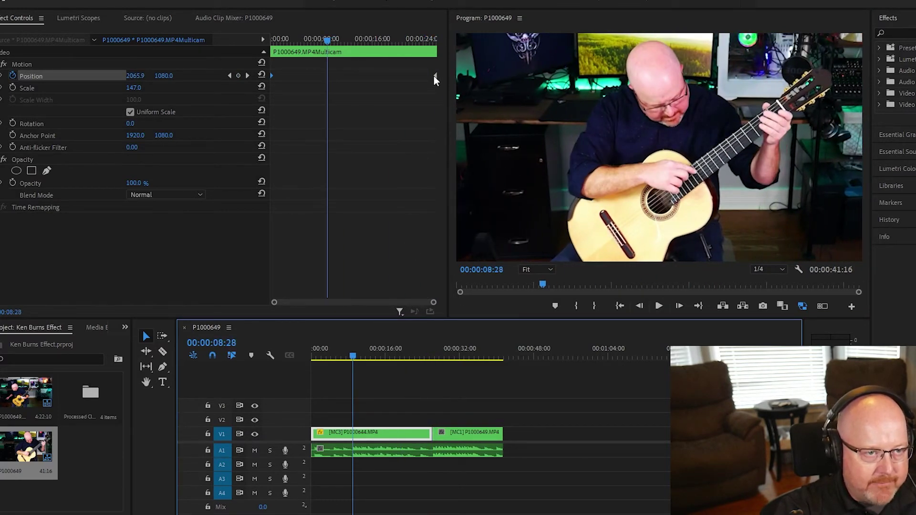
left_click_drag(433, 76, 322, 81)
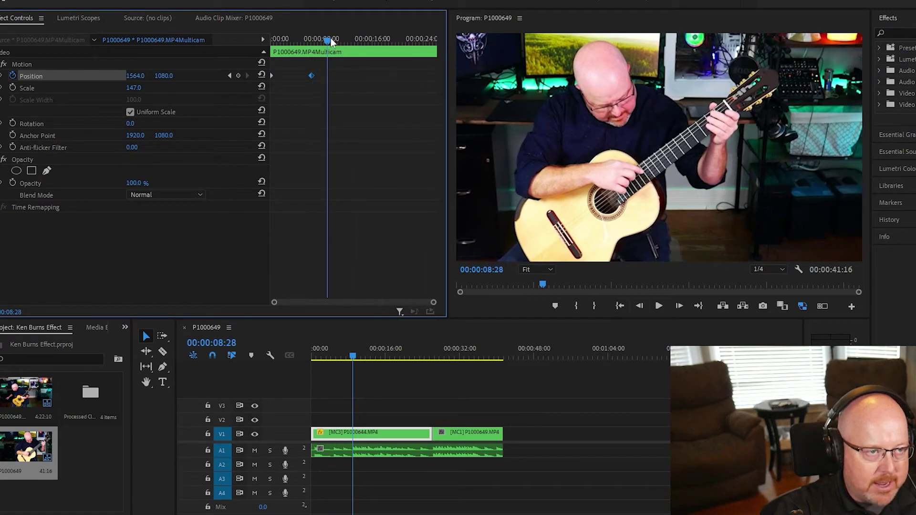
left_click_drag(330, 38, 270, 52)
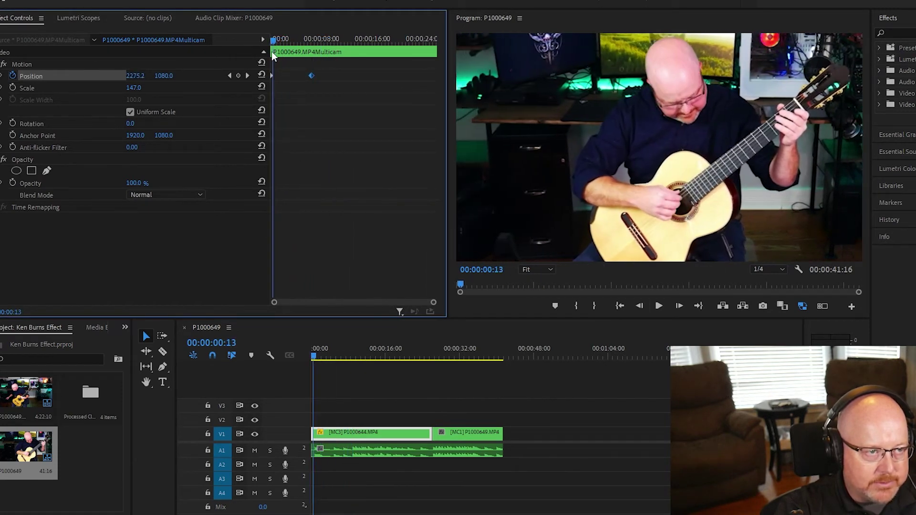
left_click(657, 306)
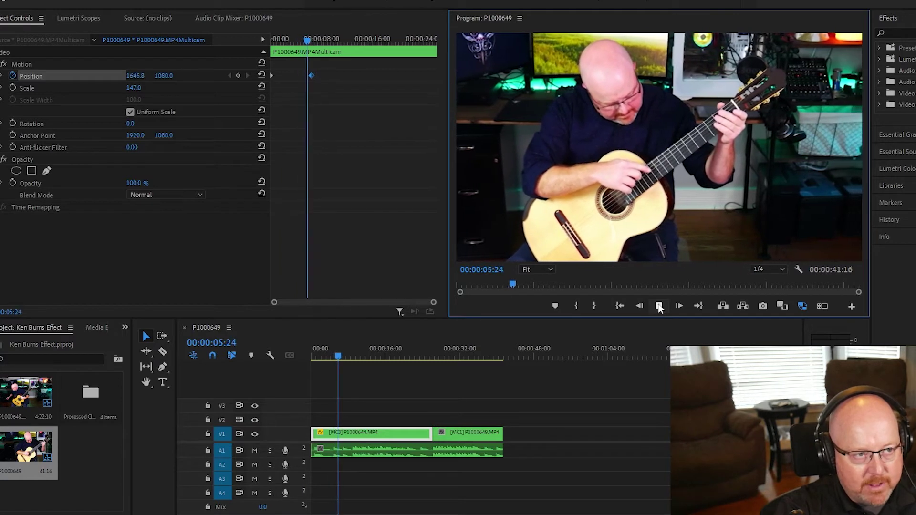
left_click(658, 305)
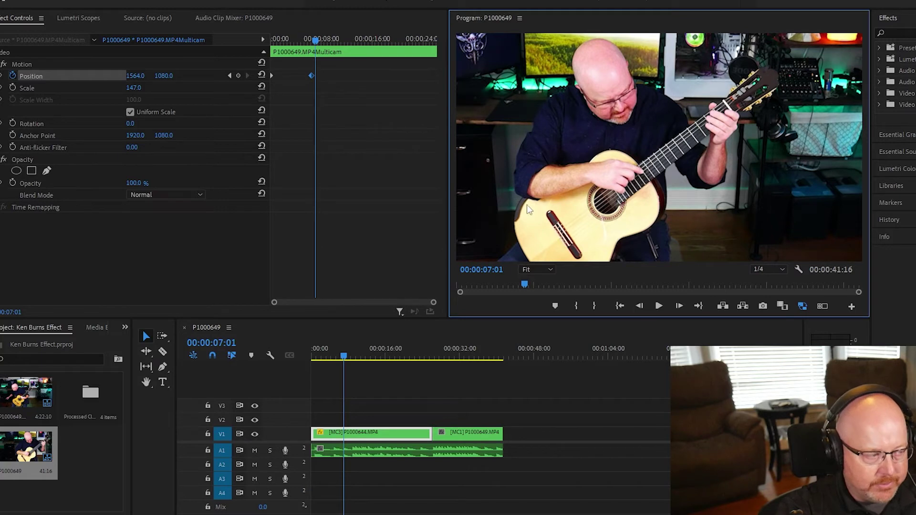
Move the ending position keyframe to the end of the first clip and preview the slower pan from the start.
left_click_drag(311, 76, 449, 76)
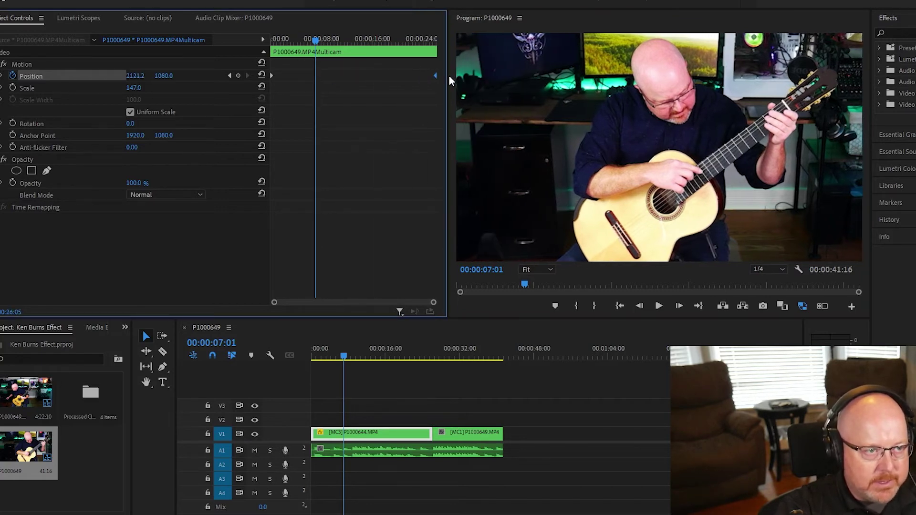
left_click_drag(316, 42, 267, 52)
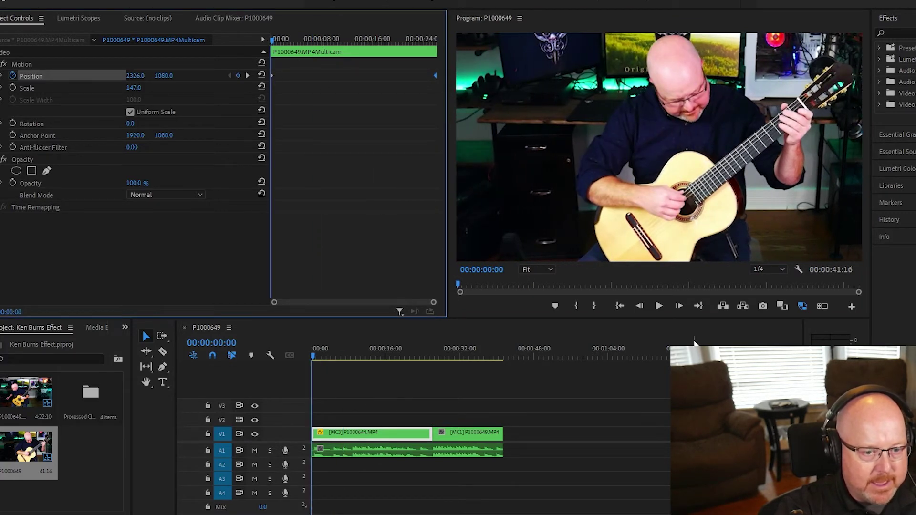
left_click(658, 306)
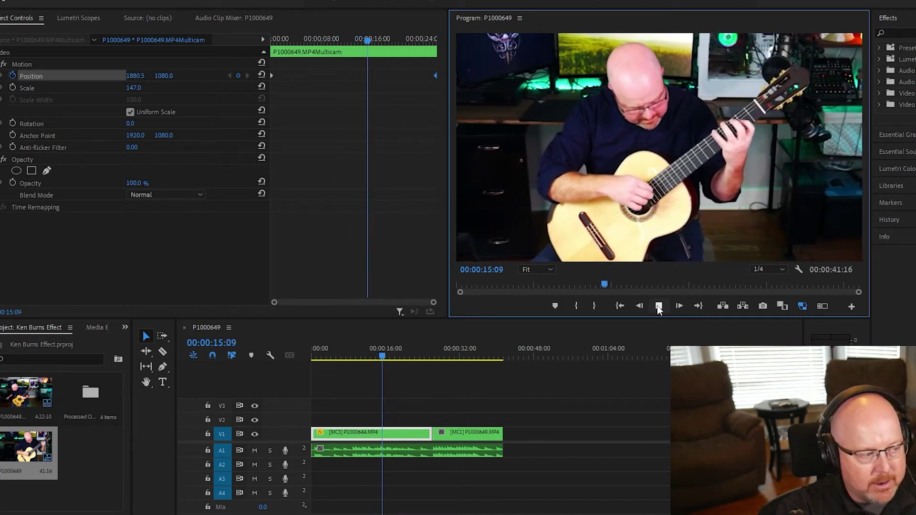
left_click(658, 309)
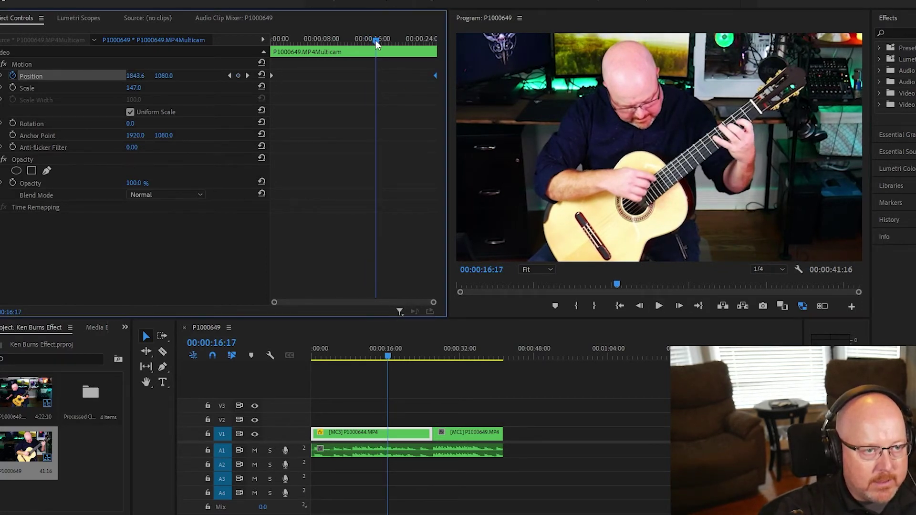
Select the second clip with the playhead at its start, scale it to 169 and set its position to 1391, 823.
left_click_drag(375, 39, 436, 41)
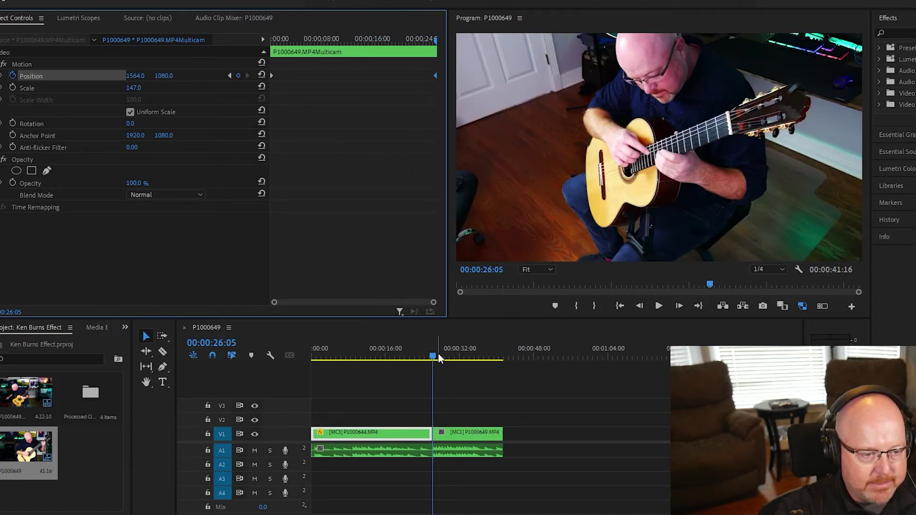
left_click_drag(438, 355, 440, 356)
left_click(471, 436)
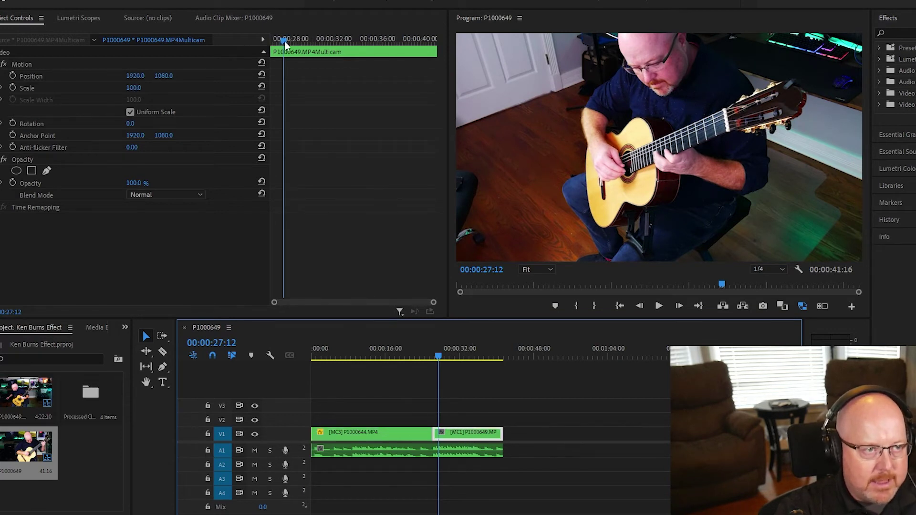
left_click_drag(284, 41, 272, 46)
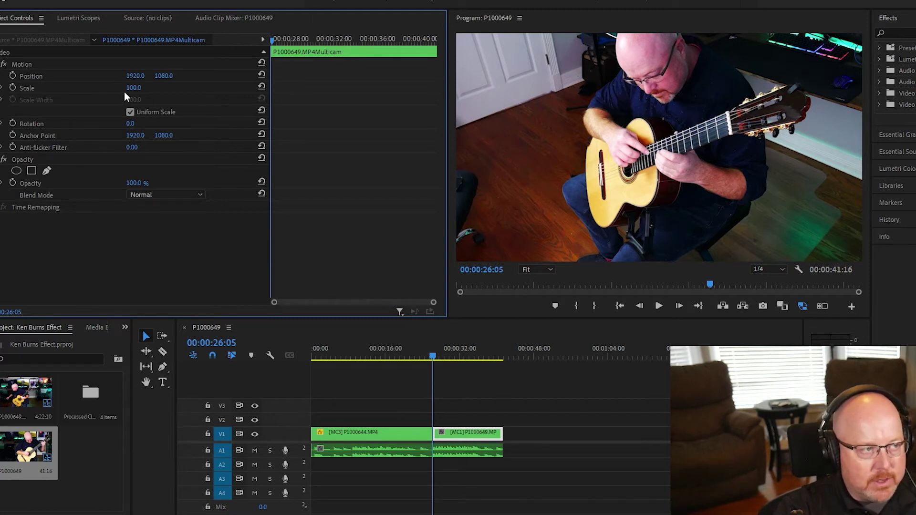
left_click_drag(133, 88, 166, 88)
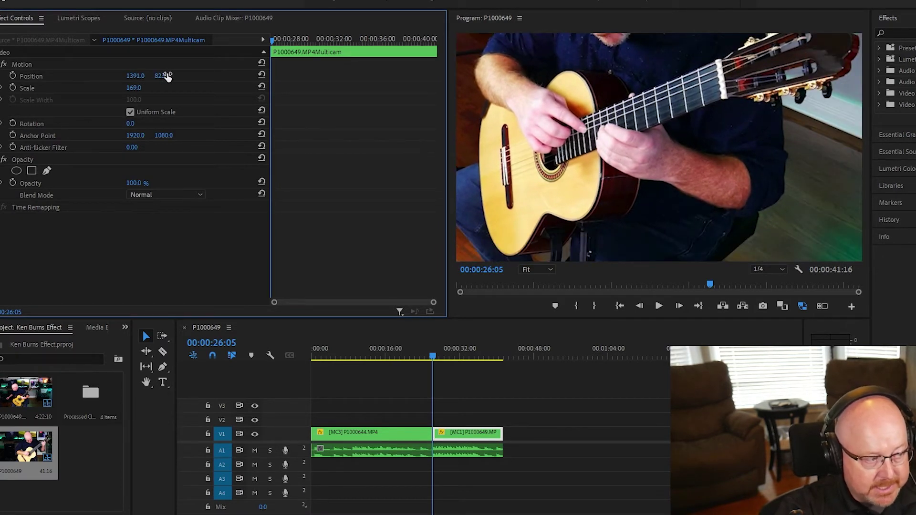
Keyframe the second clip's position at its start and at its end, with the ending vertical position set to 1224.
left_click(13, 76)
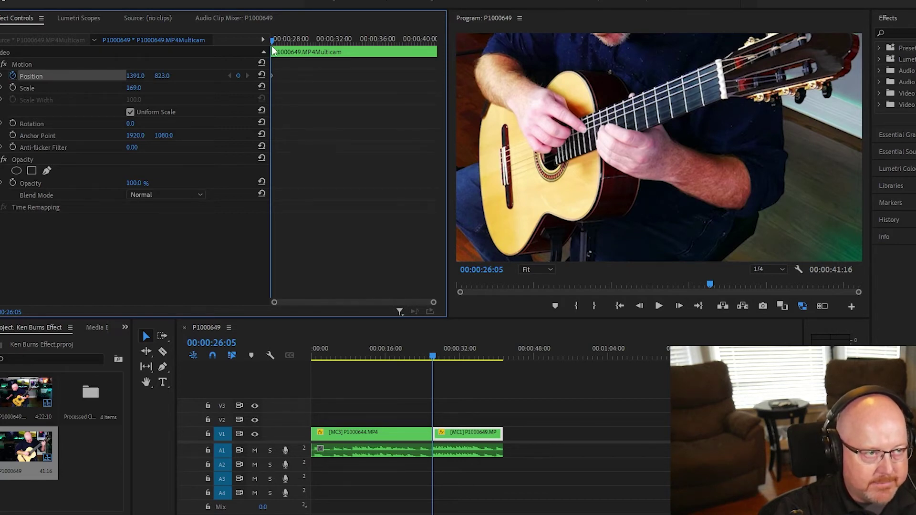
left_click_drag(272, 41, 435, 41)
left_click(434, 41)
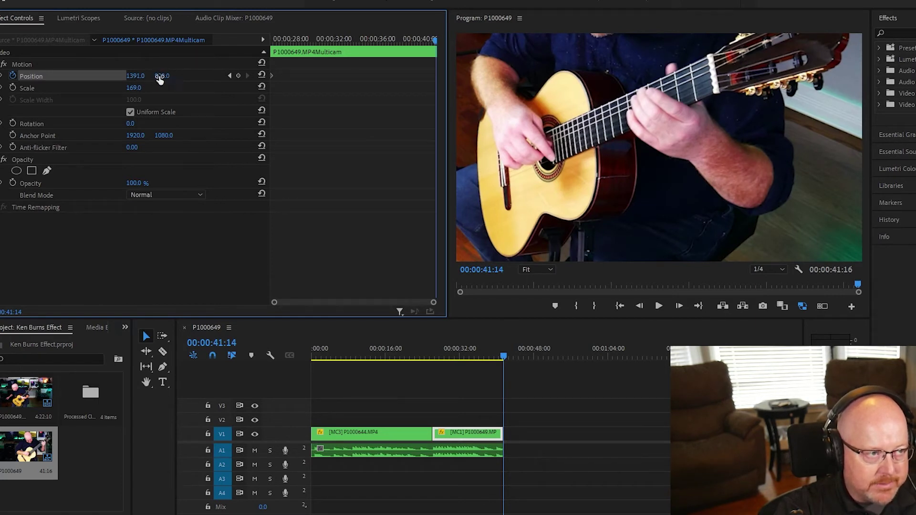
left_click_drag(159, 79, 300, 80)
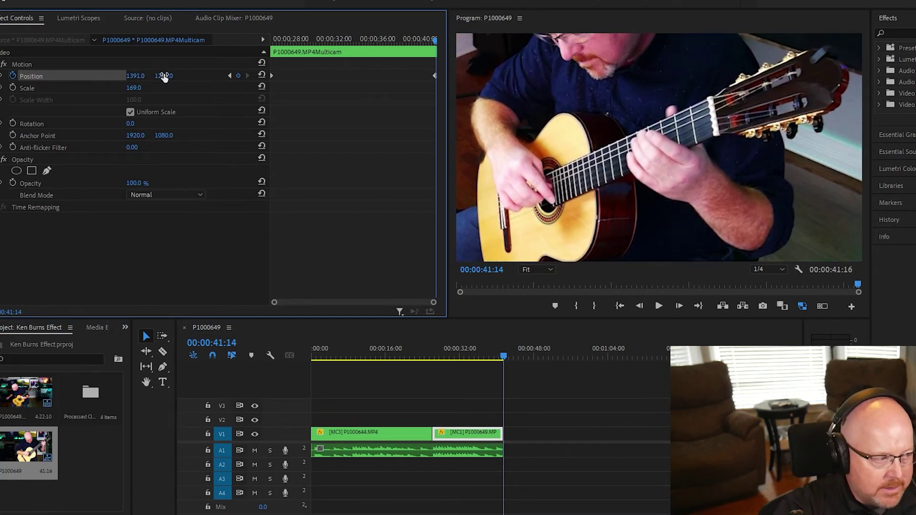
left_click_drag(435, 76, 437, 76)
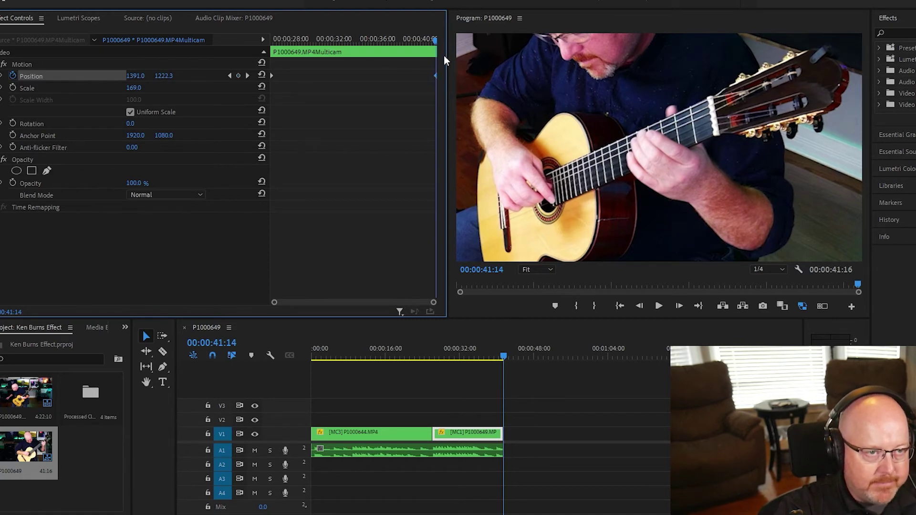
Play the second clip from its start to review the vertical pan, and move the playhead back into the first clip.
left_click_drag(435, 41, 261, 44)
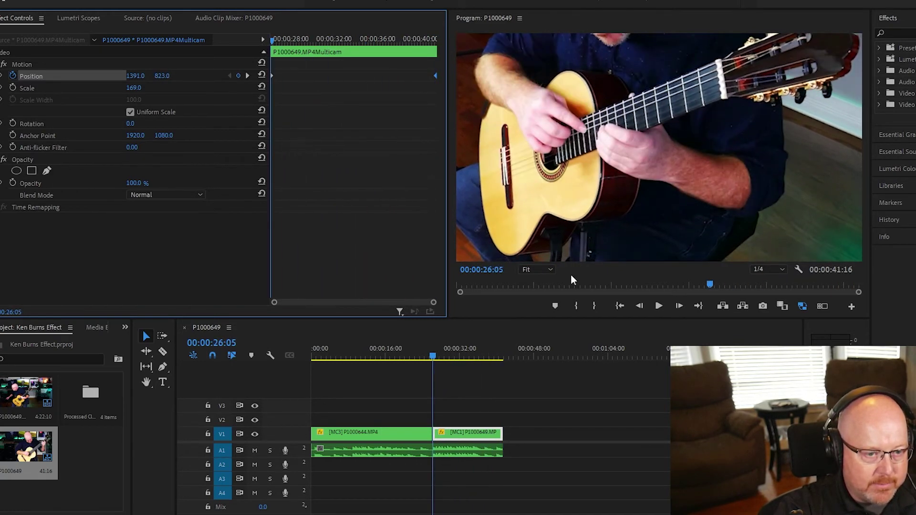
left_click(663, 305)
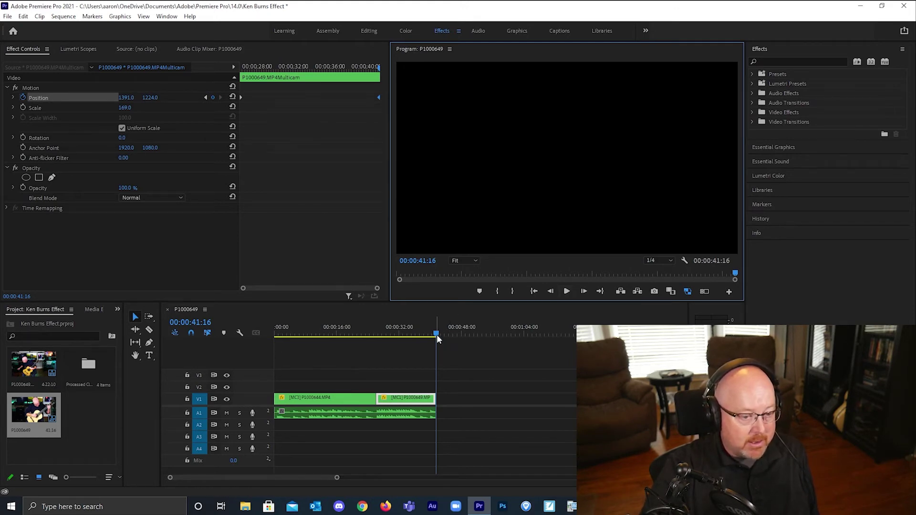
left_click_drag(436, 334, 339, 352)
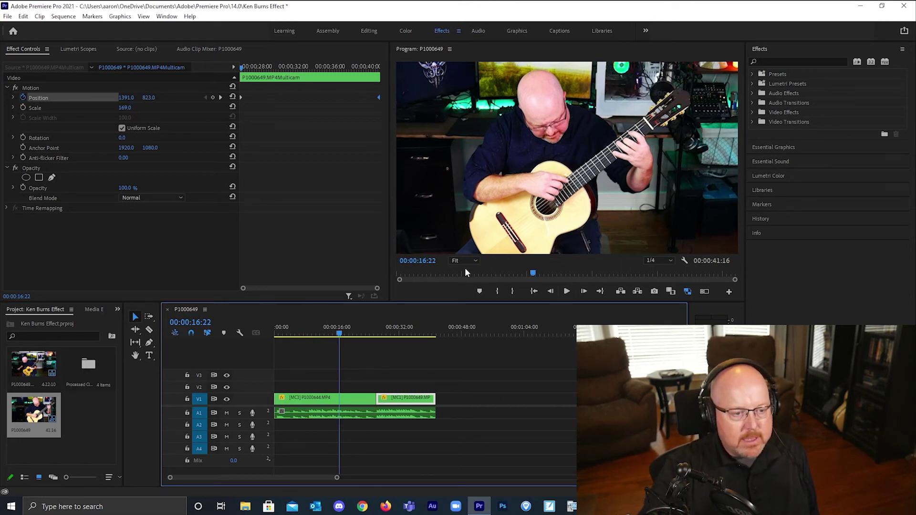
Select the first clip and delete both its starting and ending position keyframes.
left_click(351, 399)
left_click_drag(339, 337, 299, 333)
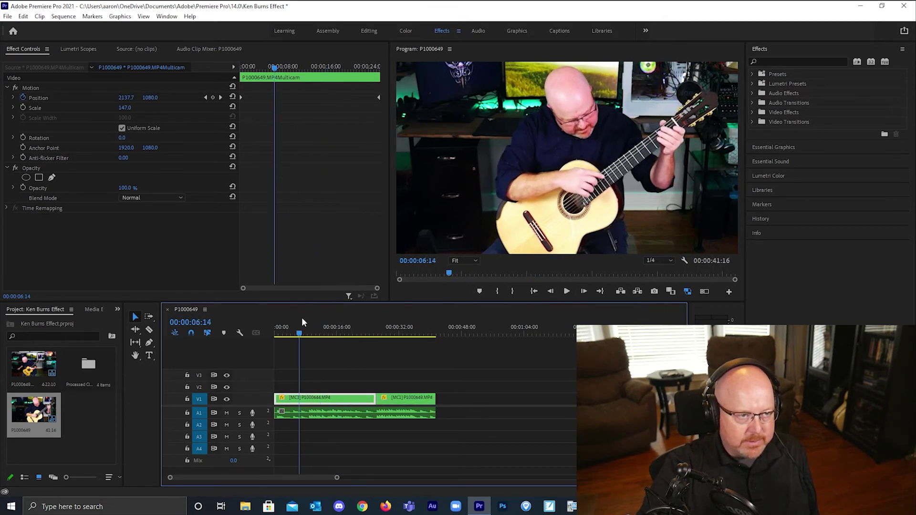
left_click(241, 98)
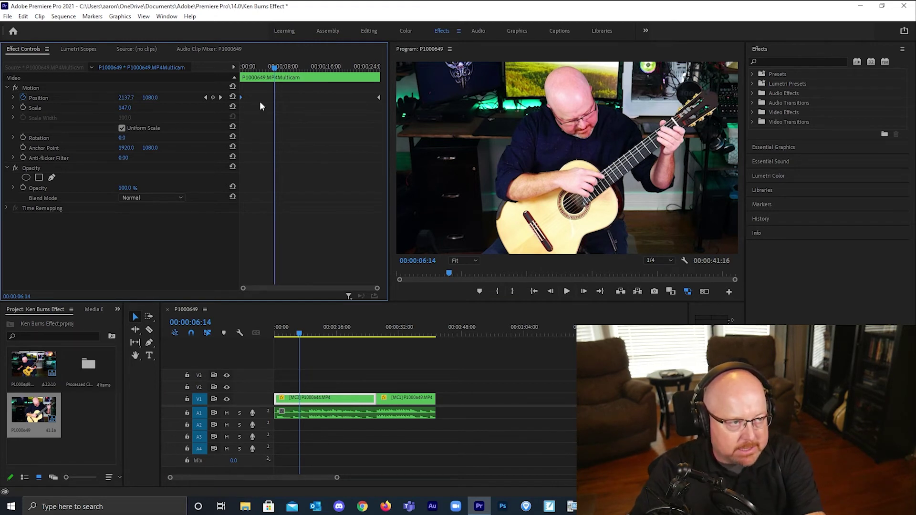
key("Delete")
left_click(379, 97)
key("Delete")
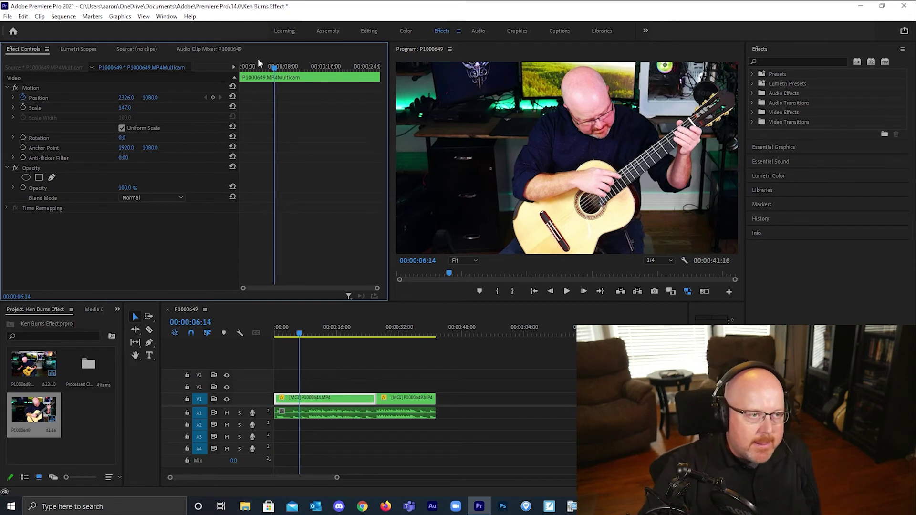
At the first clip's start, set its scale to 100 and, with position keyframing turned off, its horizontal position to 1913.
left_click_drag(273, 67, 239, 76)
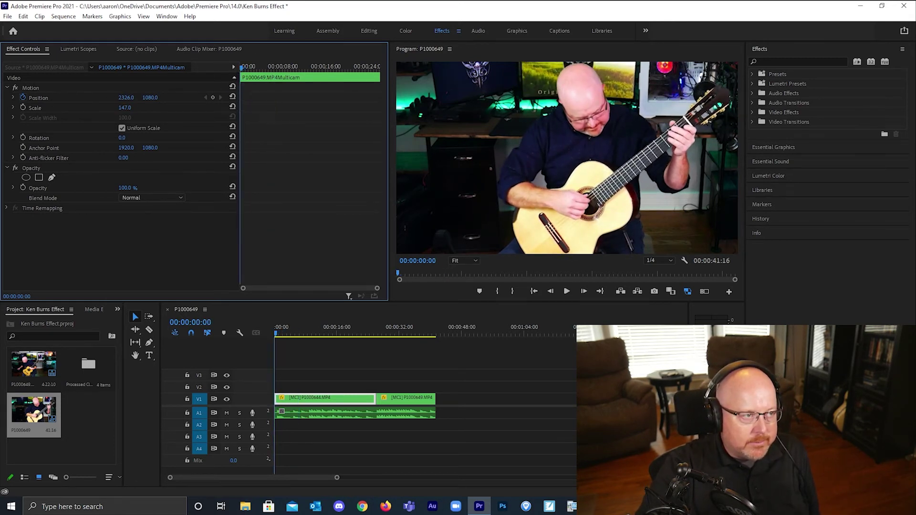
left_click(125, 107)
type("100")
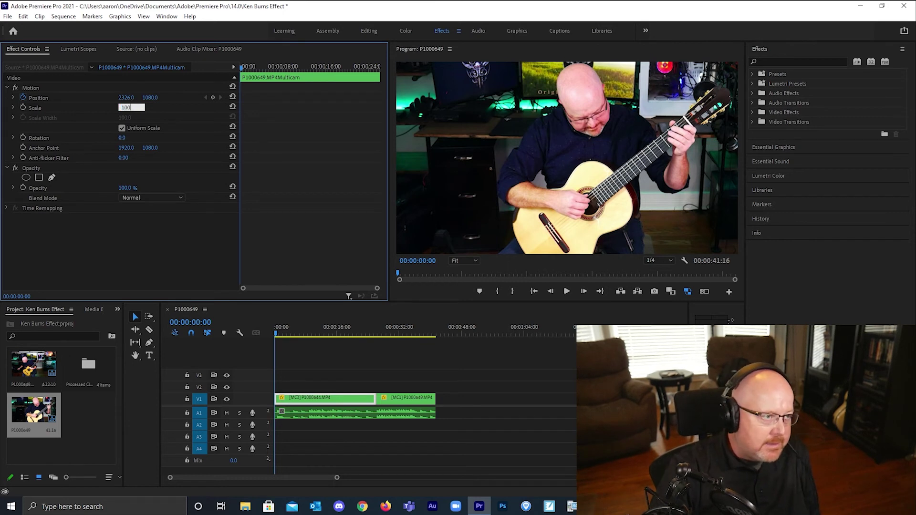
key("Return")
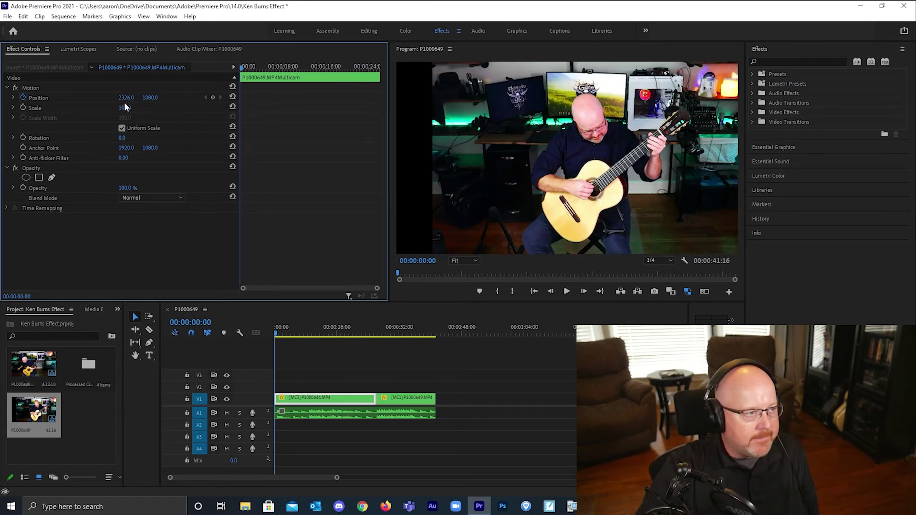
left_click(22, 96)
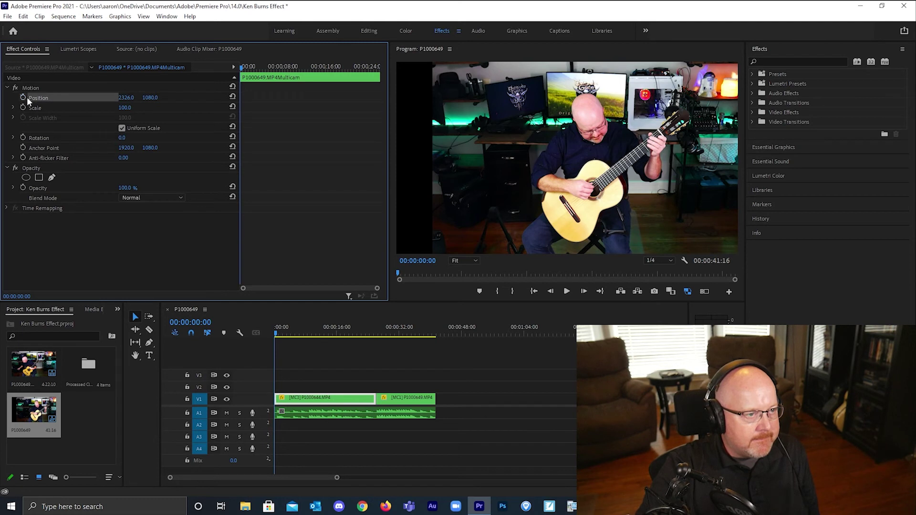
left_click_drag(126, 97, 30, 97)
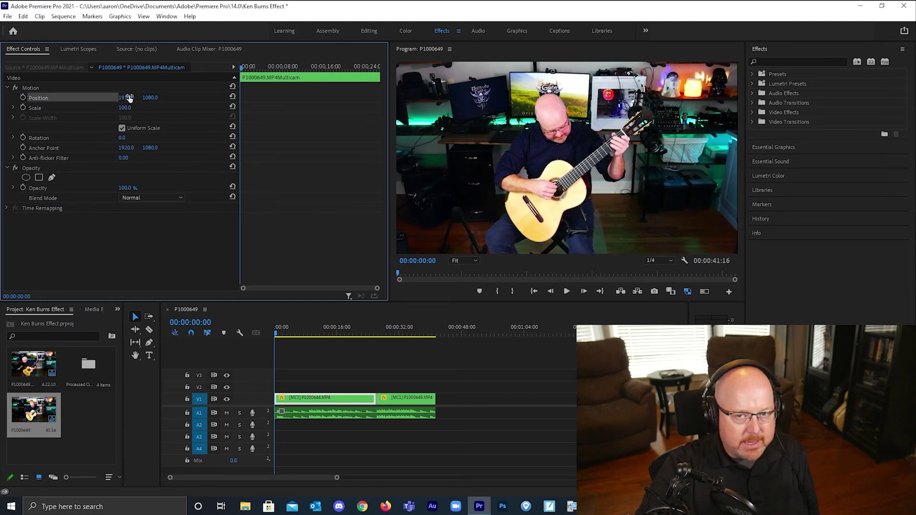
Keyframe the first clip's scale at 100 at its start and at 288 near its end, moving the ending keyframe to the clip's very end.
left_click(23, 106)
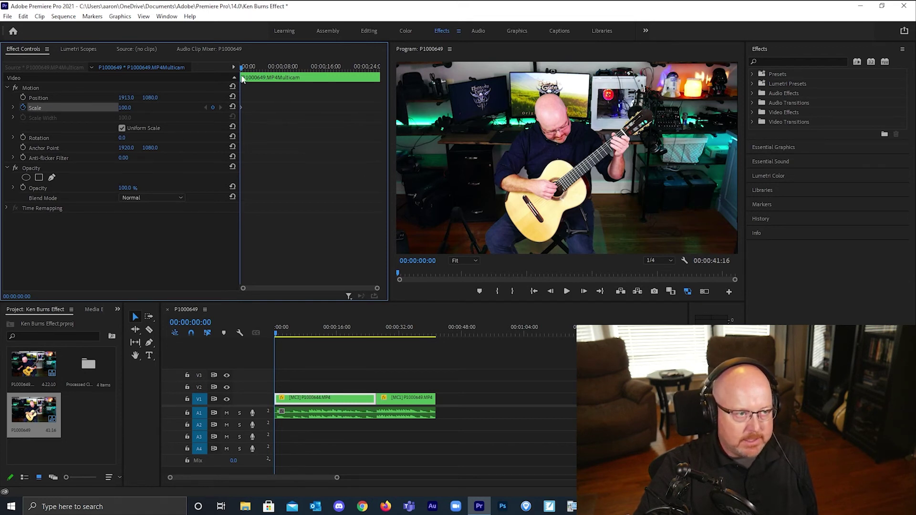
left_click_drag(243, 79, 379, 81)
left_click_drag(125, 107, 214, 108)
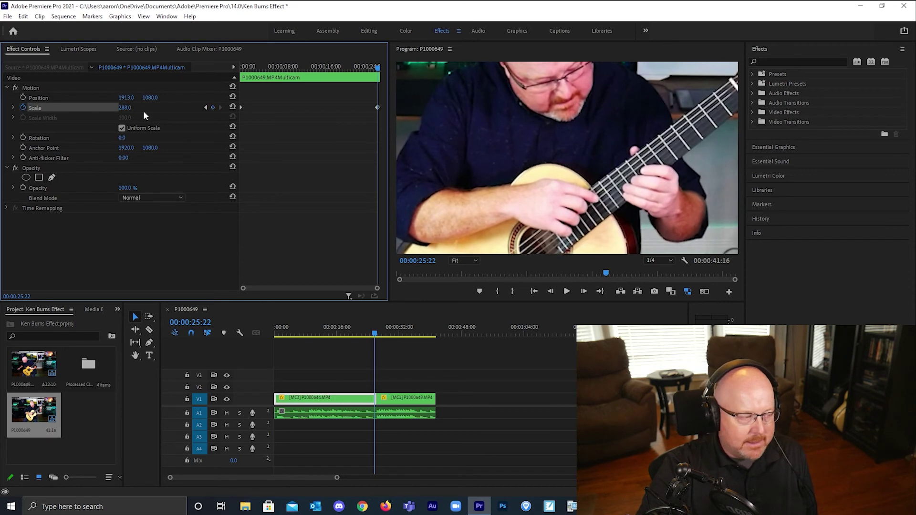
left_click_drag(373, 107, 381, 110)
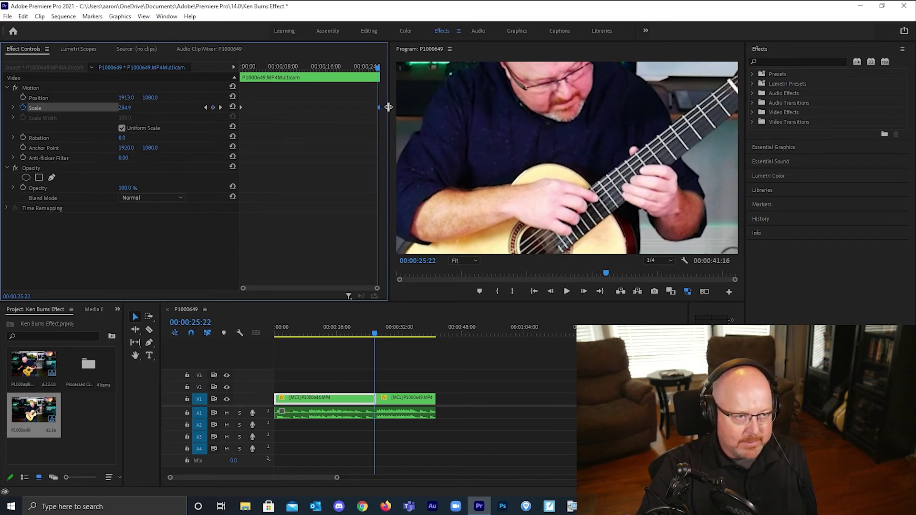
Play the first clip from its start to review the zoom-in, stopping near its end.
left_click_drag(378, 71, 240, 81)
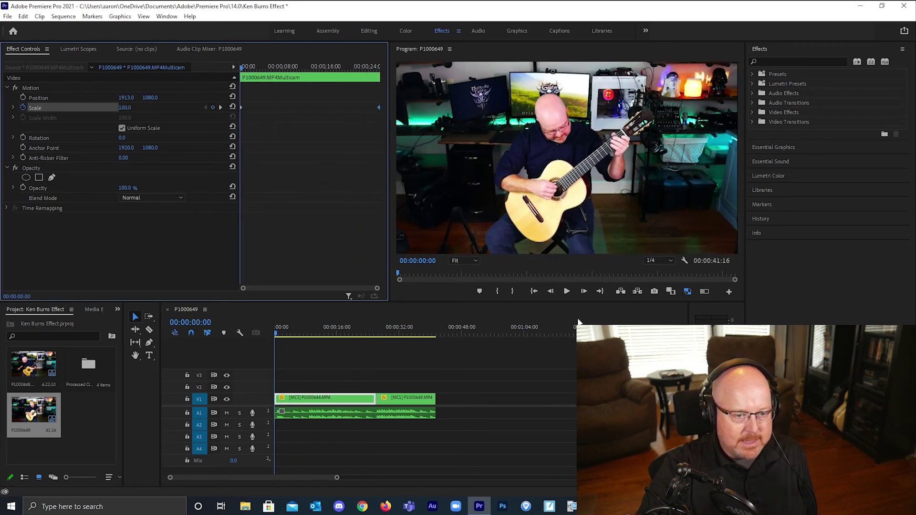
left_click(566, 292)
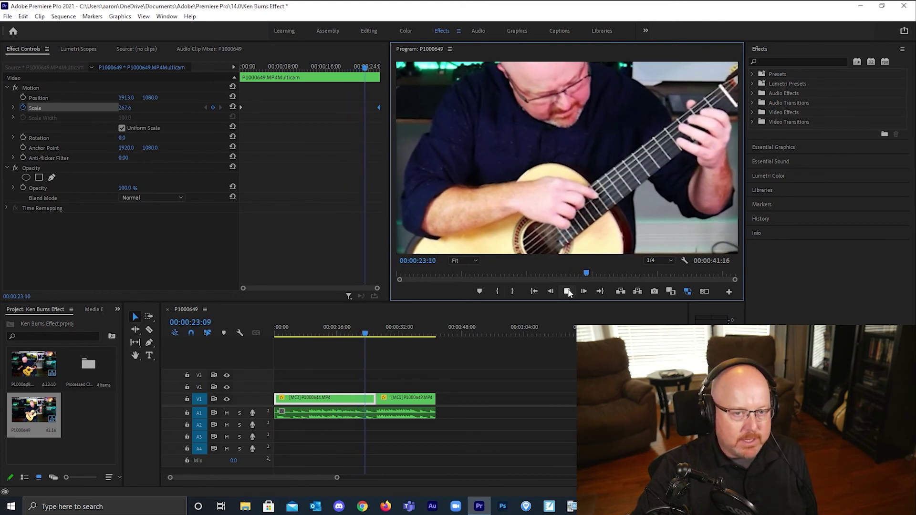
left_click(567, 291)
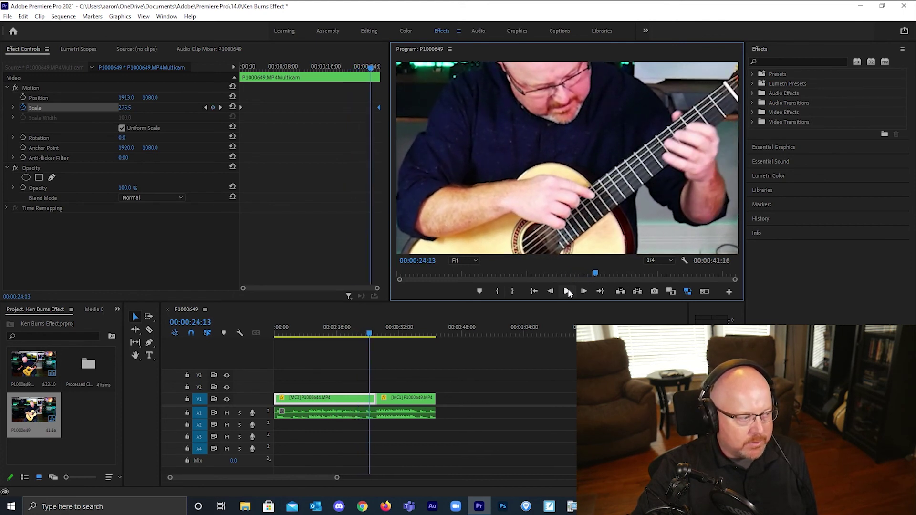